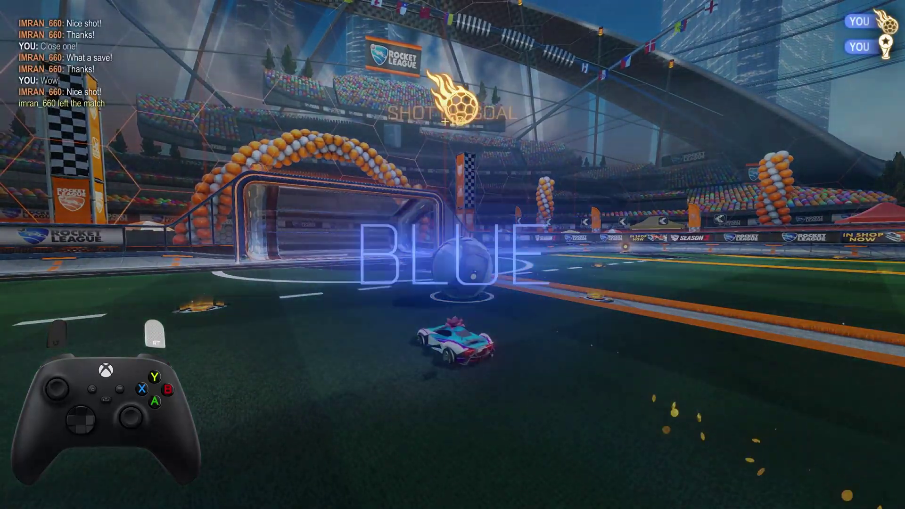
# Send the 'gg' quick-chat message after the Rocket League match ends.
pyautogui.press('1')
pyautogui.press('1')
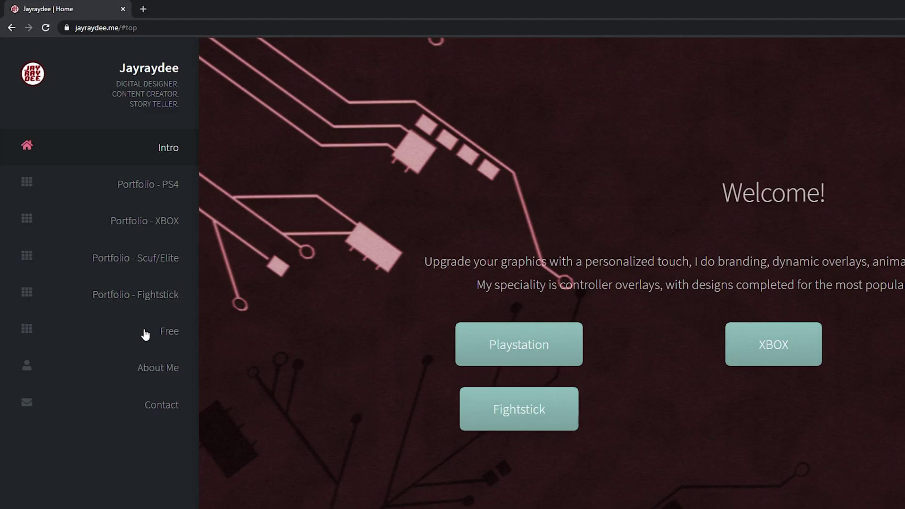
# Go to the Free overlays section and scroll down the controller grid.
pyautogui.click(193, 344)
pyautogui.scroll(-2, 239, 342)
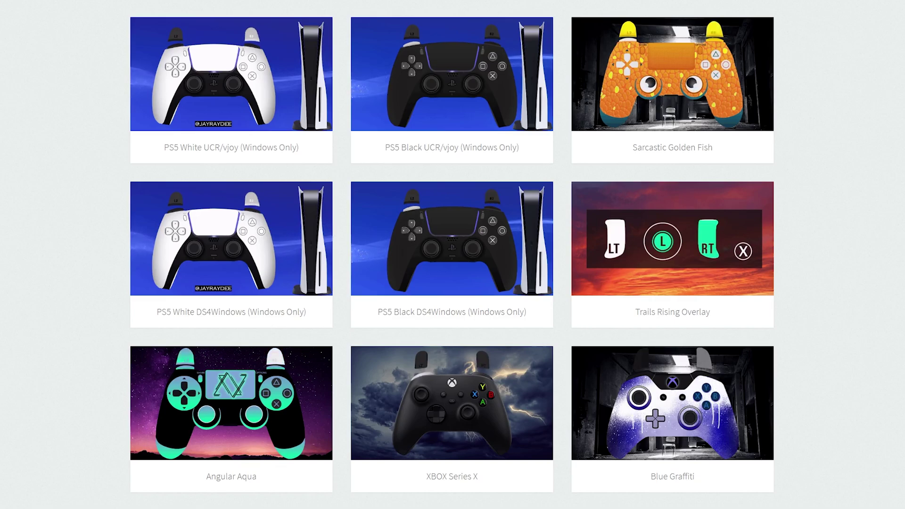
pyautogui.scroll(-3, 483, 273)
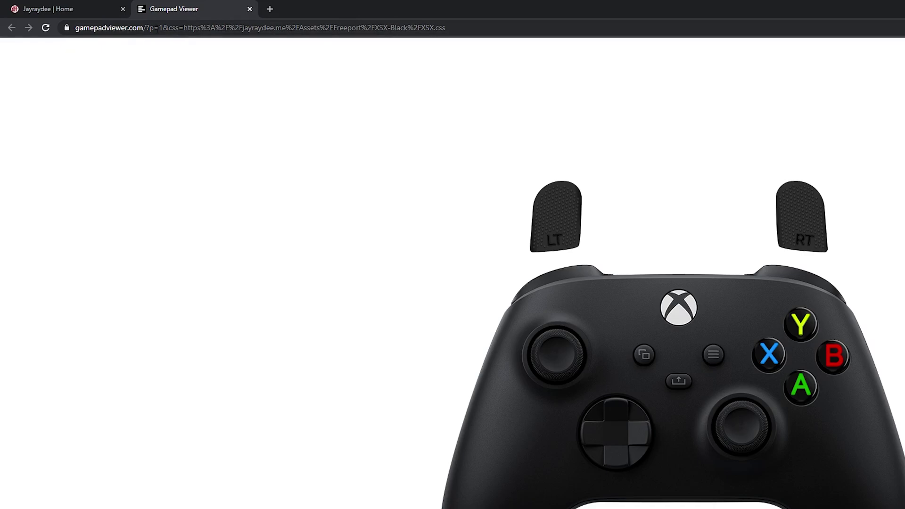
# Open the overlay's Player 1 address in a new tab and copy its URL.
pyautogui.click(156, 29)
pyautogui.click(162, 29)
pyautogui.moveTo(173, 29); pyautogui.dragTo(183, 28)
pyautogui.click(183, 28)
pyautogui.hotkey('shift', 'Right')
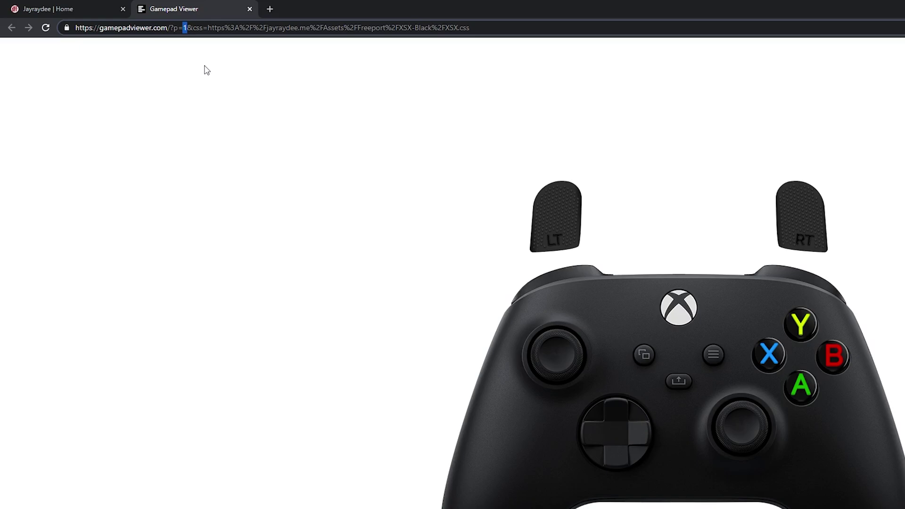
pyautogui.hotkey('alt', 'Return')
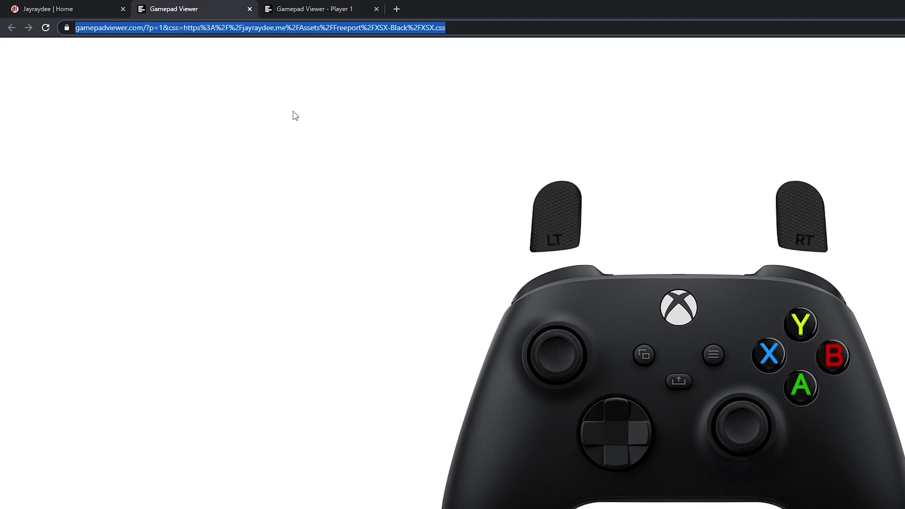
pyautogui.rightClick(317, 29)
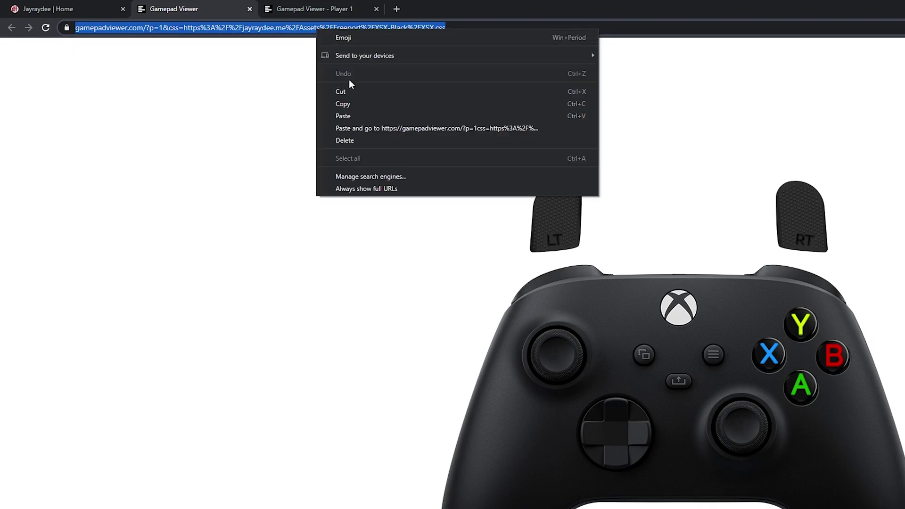
pyautogui.click(354, 103)
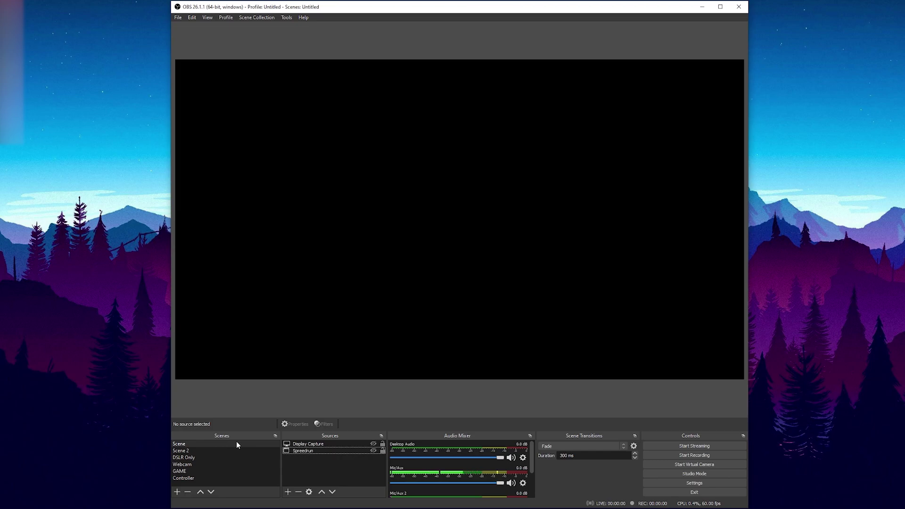
# Hide the Display Capture source in the preview.
pyautogui.click(373, 444)
pyautogui.click(373, 444)
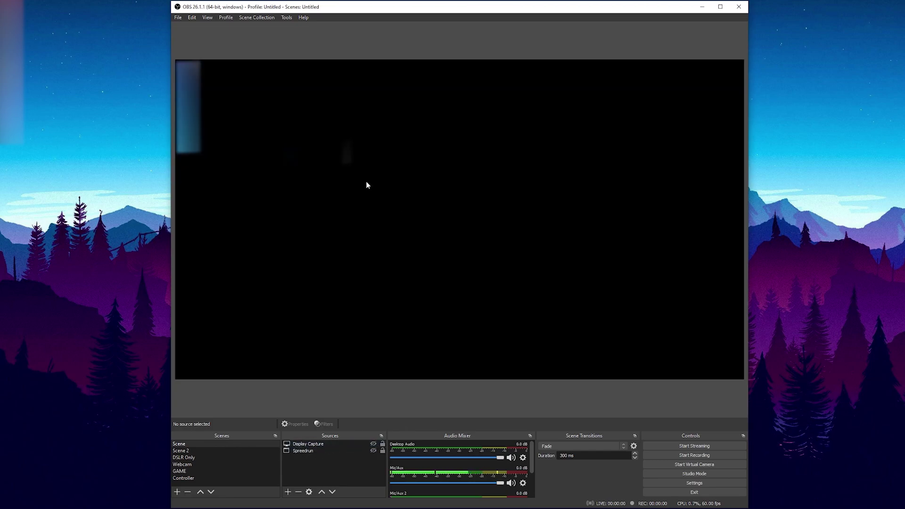
pyautogui.click(373, 443)
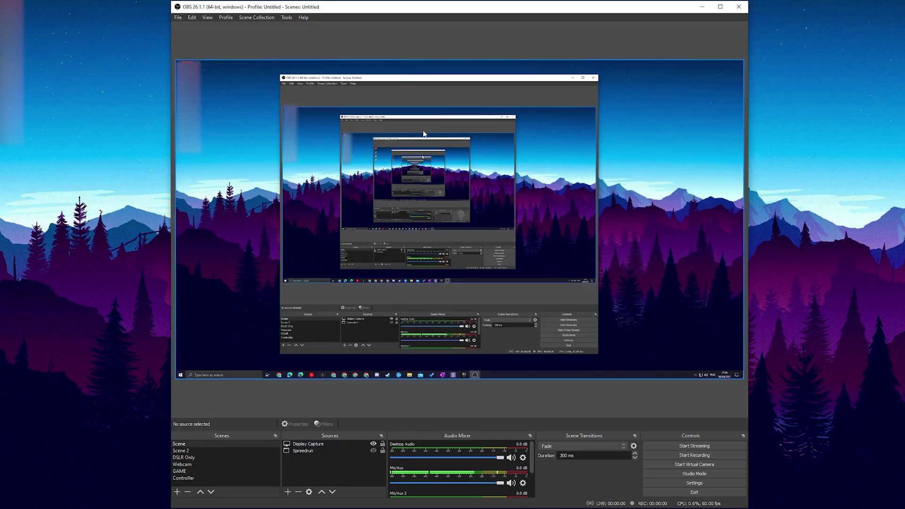
pyautogui.click(373, 443)
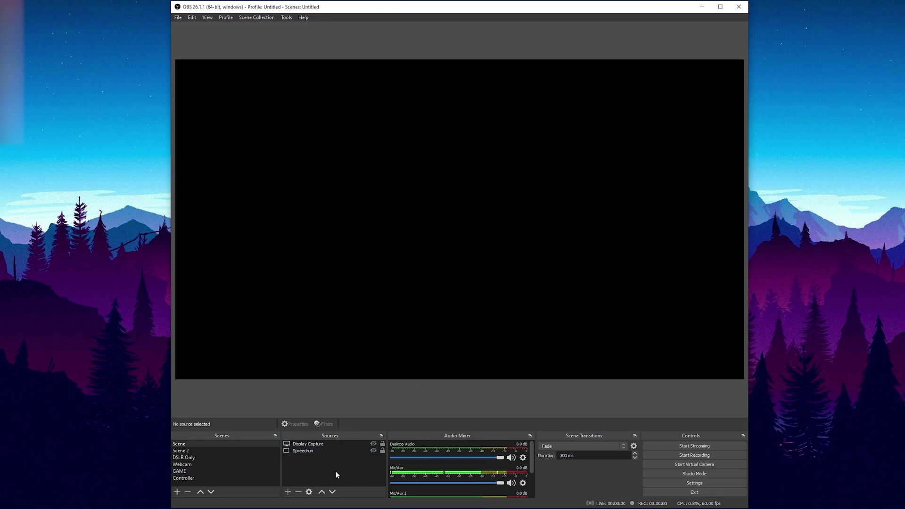
# Add a Browser source named 'Controller Xbox Series'.
pyautogui.click(288, 492)
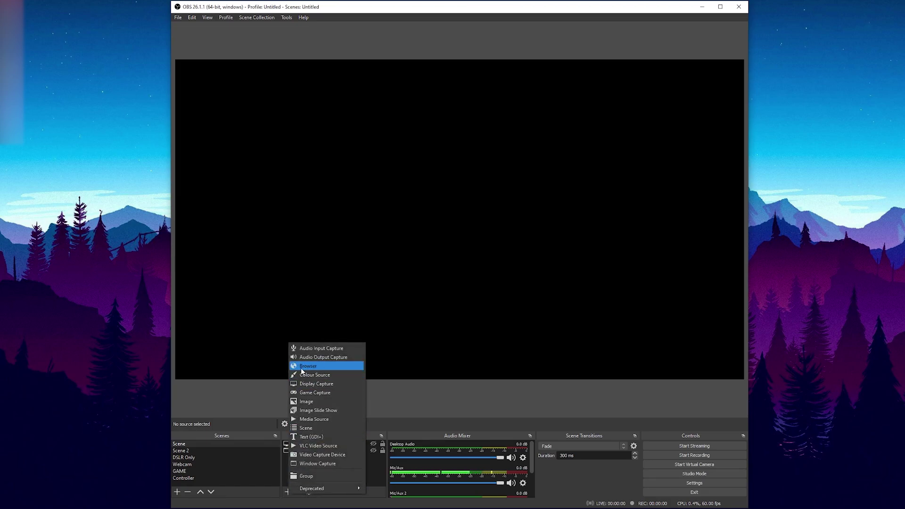
pyautogui.click(315, 366)
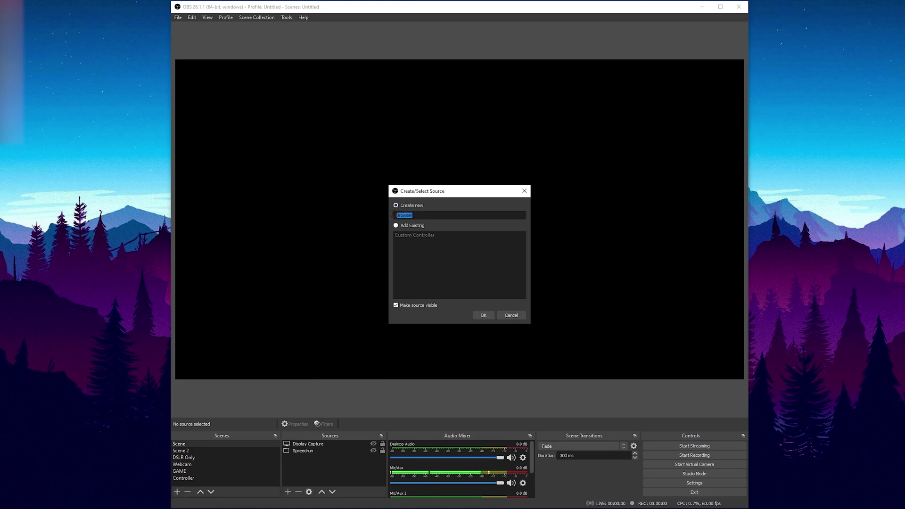
pyautogui.hotkey('ctrl', 'v')
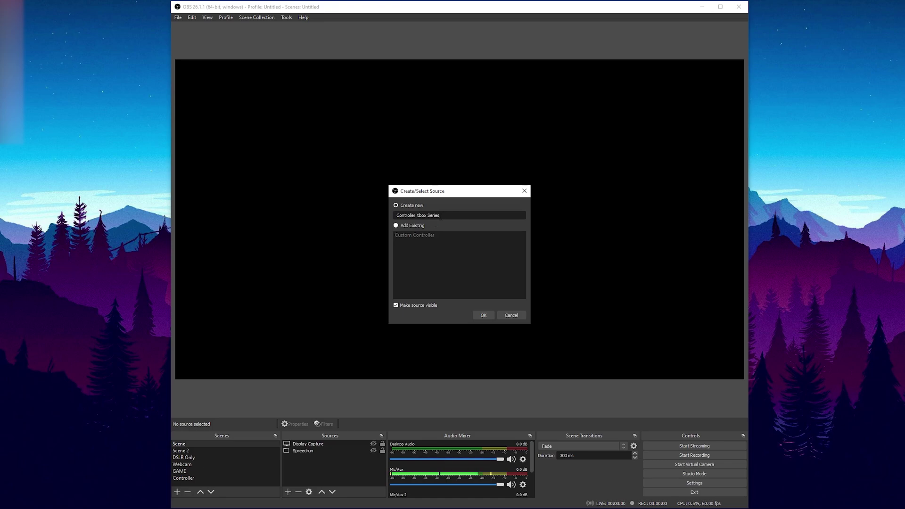
# Confirm the source name and paste the Gamepad Viewer overlay address as its URL.
pyautogui.click(483, 315)
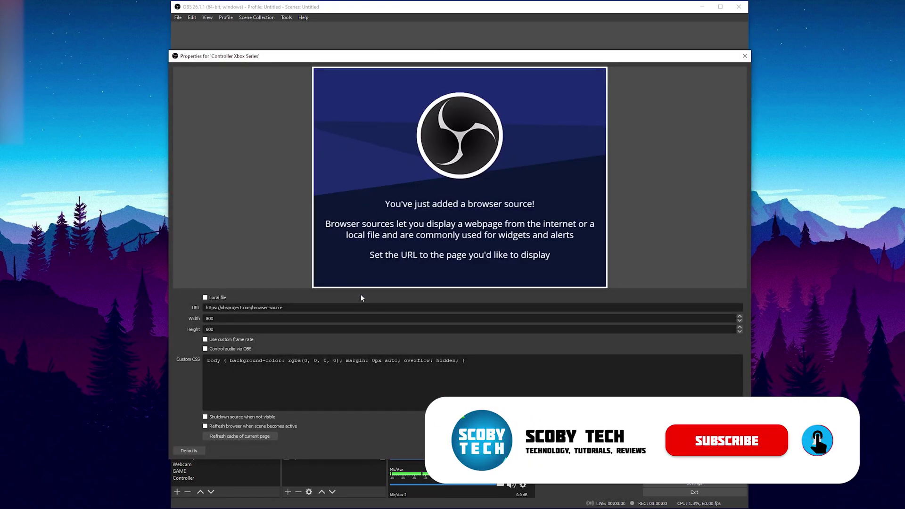
pyautogui.tripleClick(244, 308)
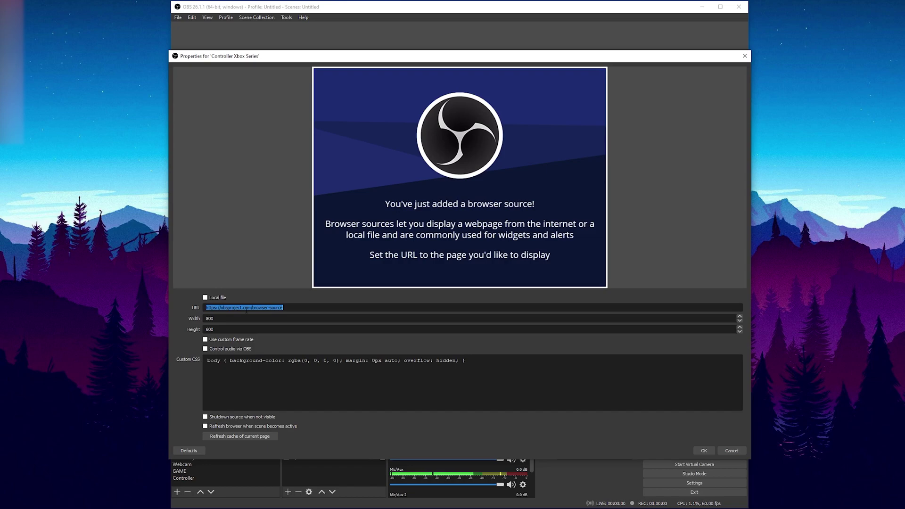
pyautogui.hotkey('ctrl', 'v')
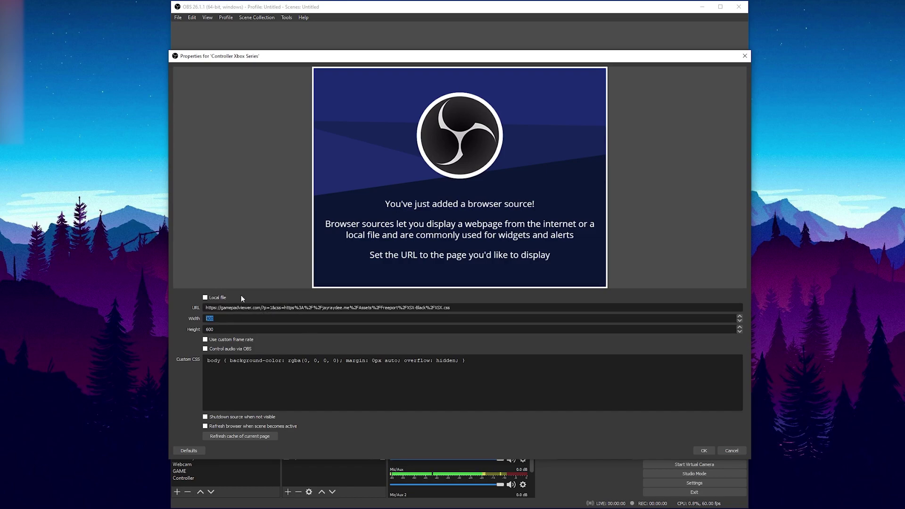
# Set the browser source width to 1000 and height to 1080.
pyautogui.doubleClick(226, 318)
pyautogui.write('8001000')
pyautogui.press('Tab')
pyautogui.write('1000')
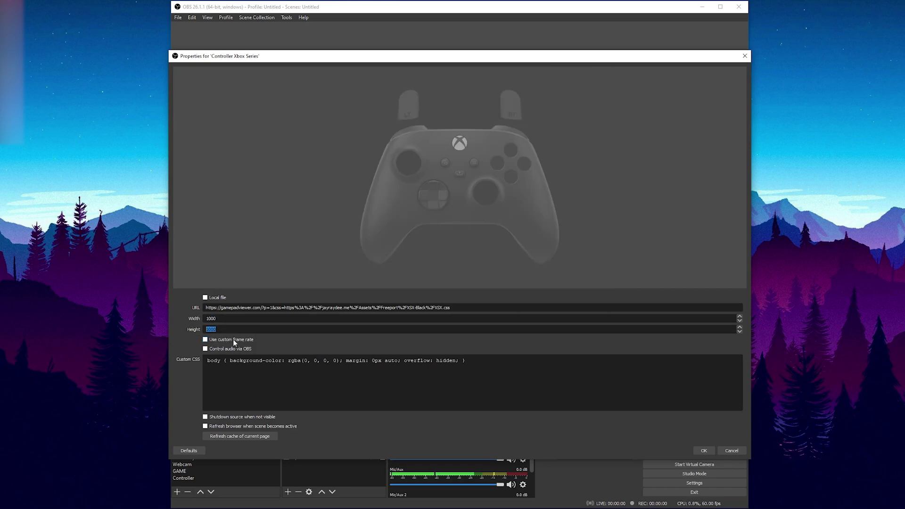
pyautogui.write('1080')
pyautogui.hotkey('shift', 'Tab')
pyautogui.press('Tab')
pyautogui.hotkey('shift', 'Tab')
pyautogui.click(704, 451)
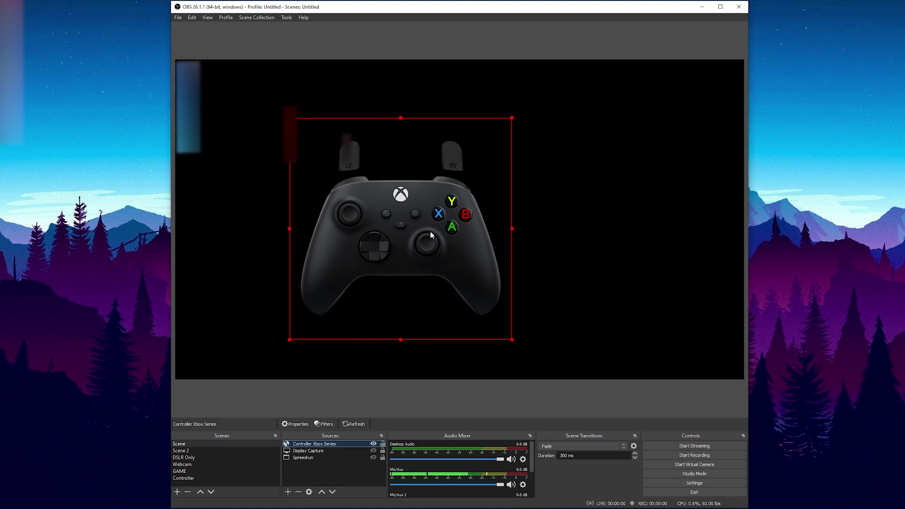
# Unhide Display Capture, then move the controller overlay bottom-left and shrink it.
pyautogui.click(373, 450)
pyautogui.moveTo(443, 224); pyautogui.dragTo(280, 254)
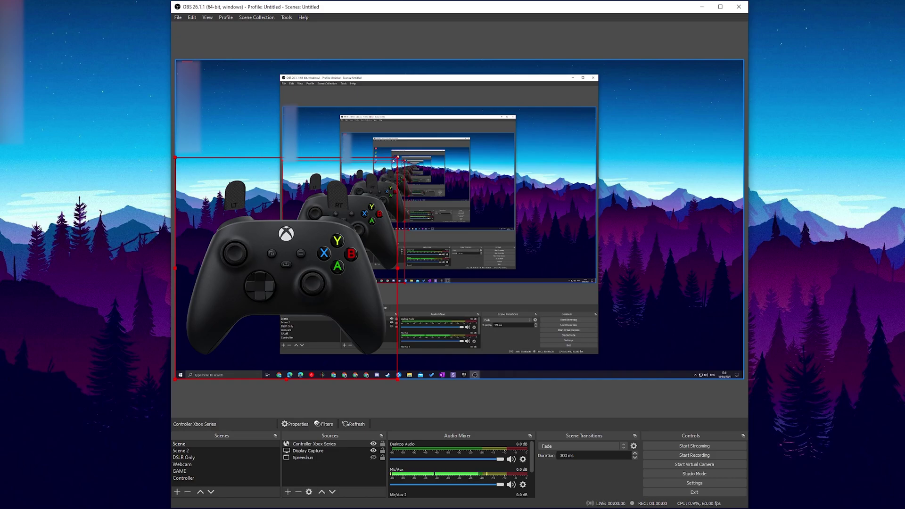
pyautogui.moveTo(397, 157); pyautogui.dragTo(262, 274)
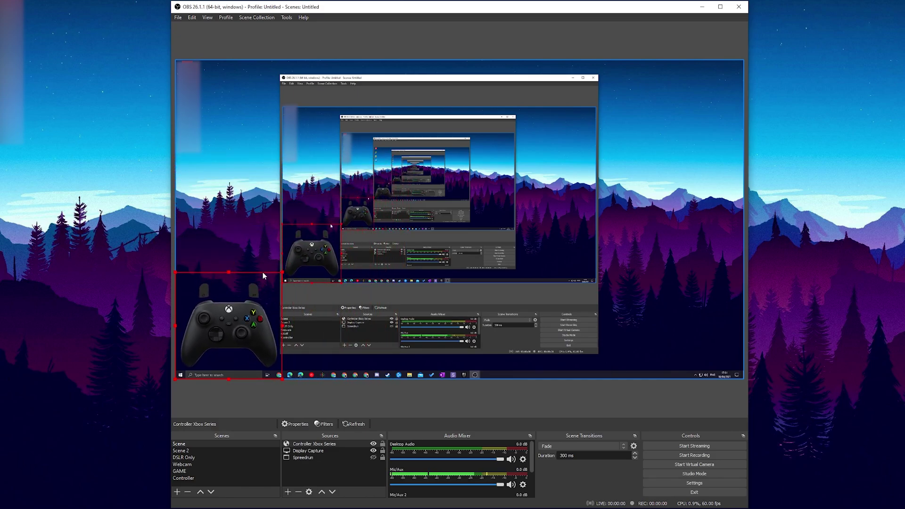